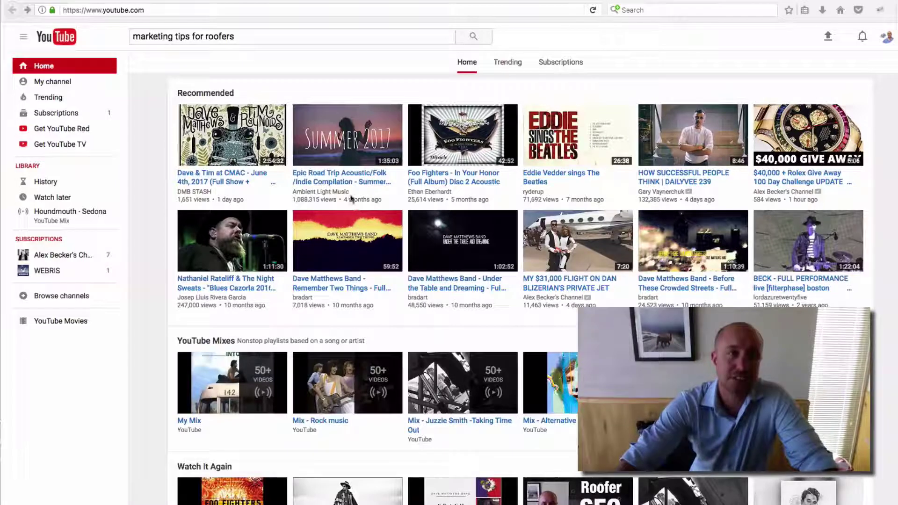
# Run the 'marketing tips for roofers' search and browse the roofing marketing video results.
pyautogui.click(205, 41)
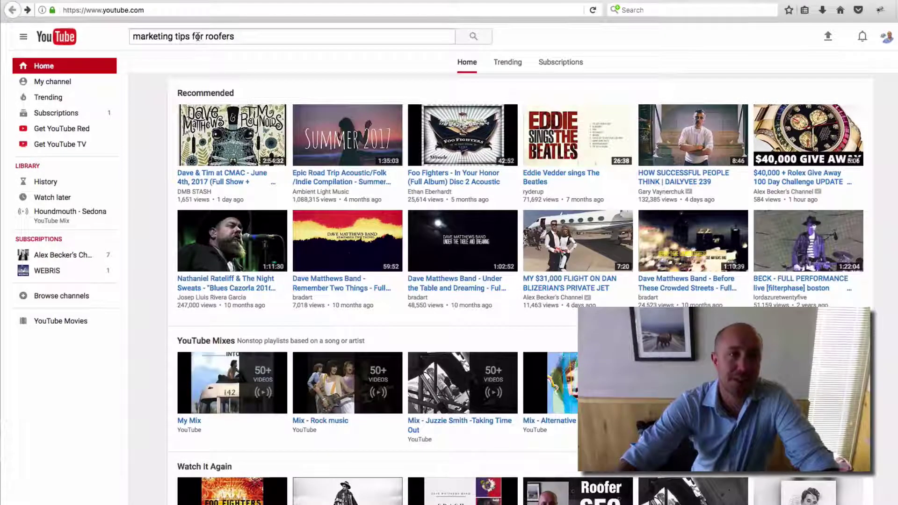
pyautogui.click(474, 41)
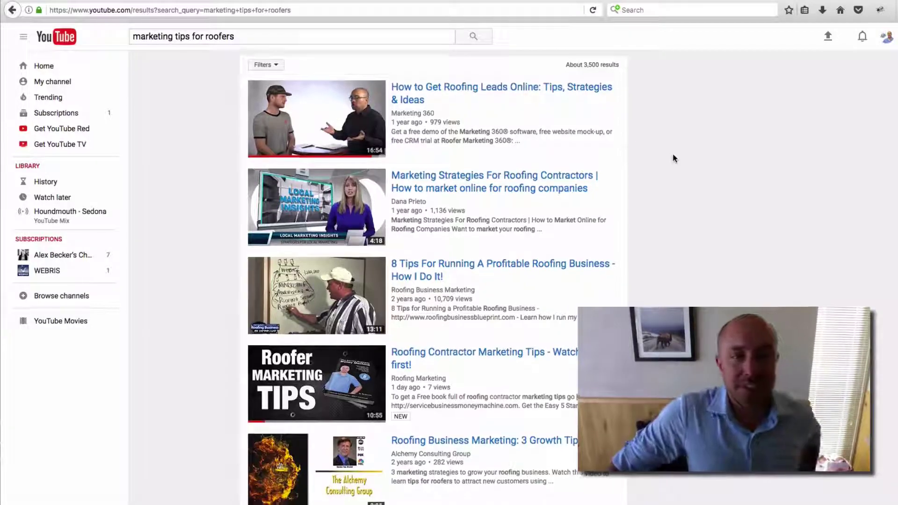
pyautogui.scroll(-1, 672, 156)
pyautogui.scroll(-10, 653, 167)
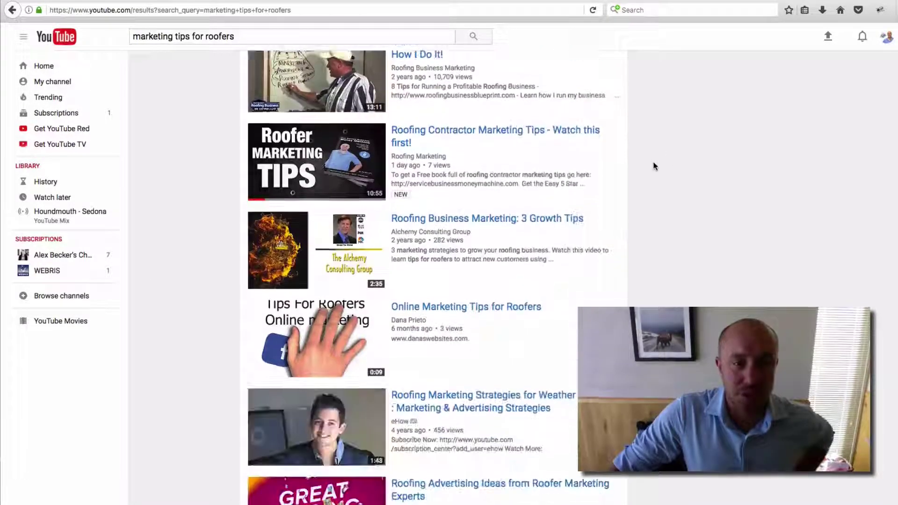
pyautogui.scroll(-6, 654, 166)
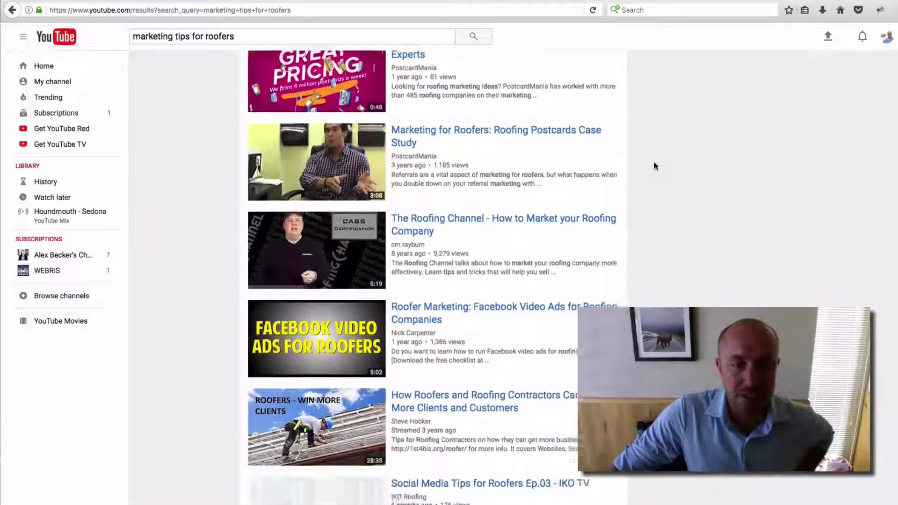
pyautogui.scroll(2, 654, 166)
pyautogui.scroll(12, 654, 166)
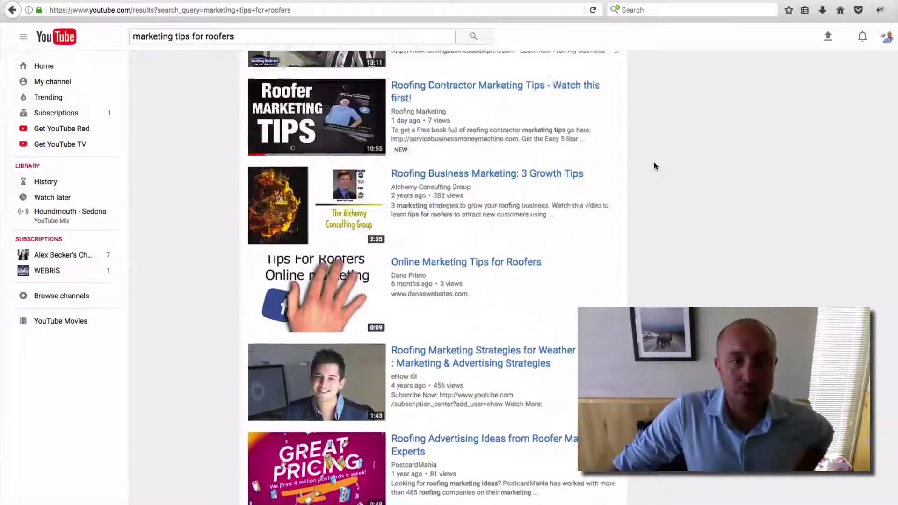
pyautogui.scroll(2, 654, 166)
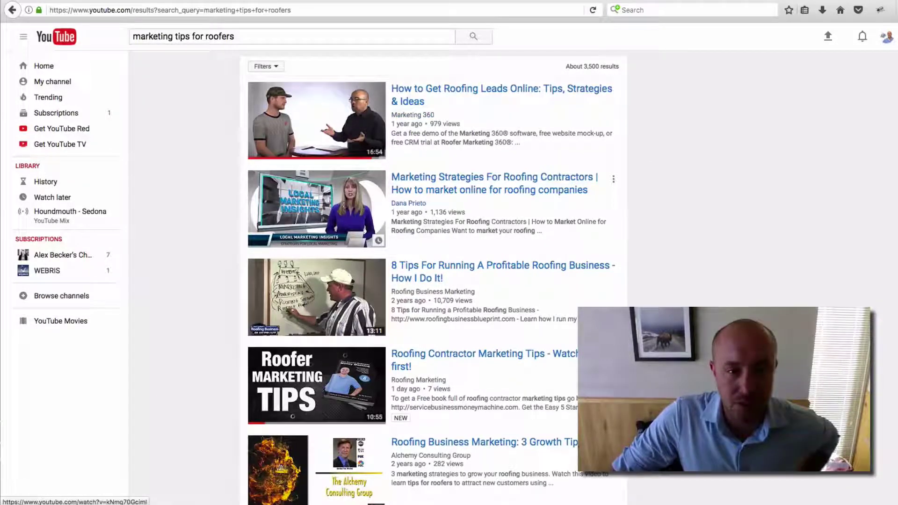
pyautogui.scroll(-3, 323, 280)
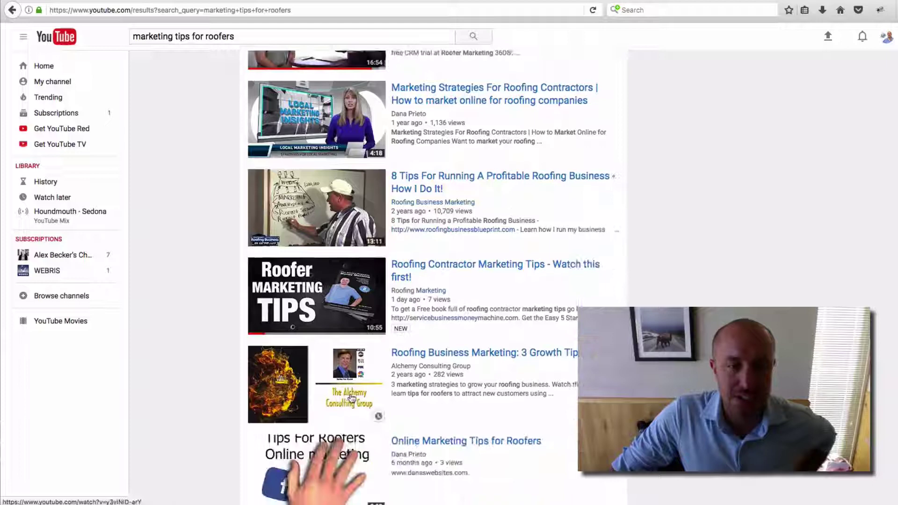
pyautogui.scroll(-3, 316, 392)
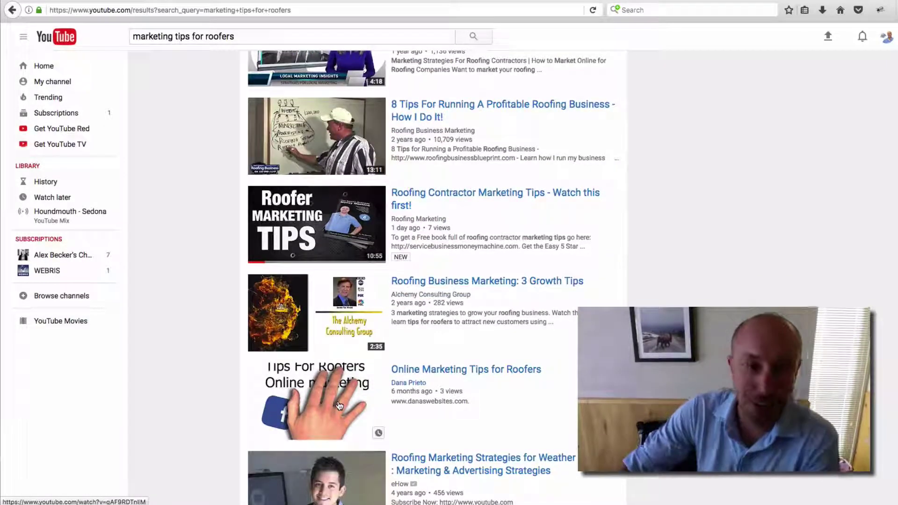
pyautogui.scroll(-1, 339, 405)
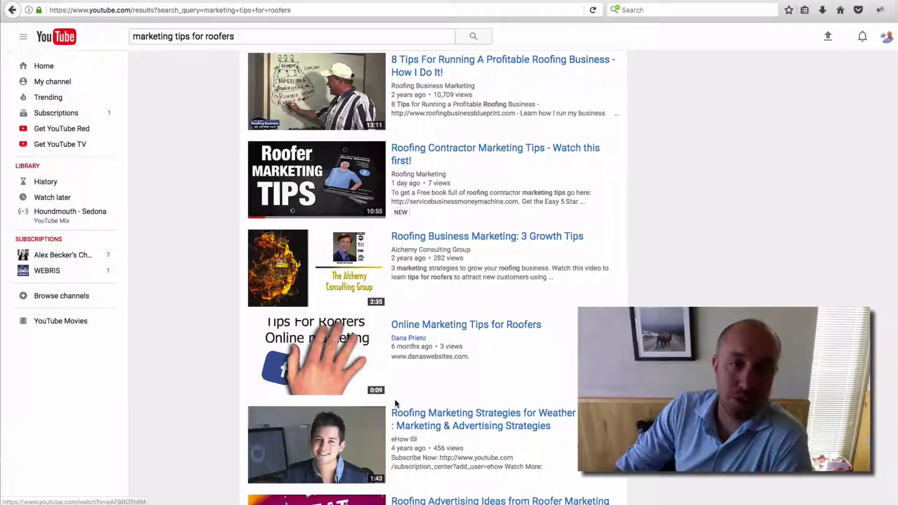
pyautogui.scroll(5, 395, 400)
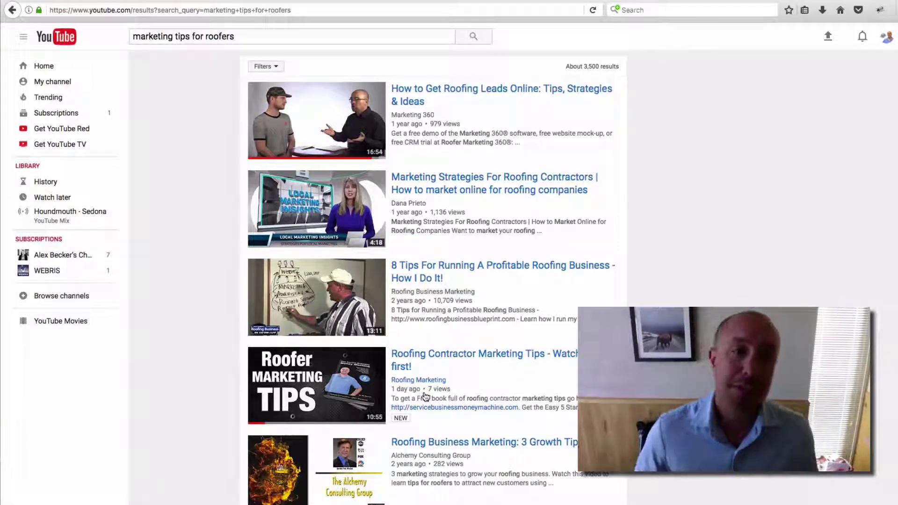
pyautogui.scroll(-1, 423, 396)
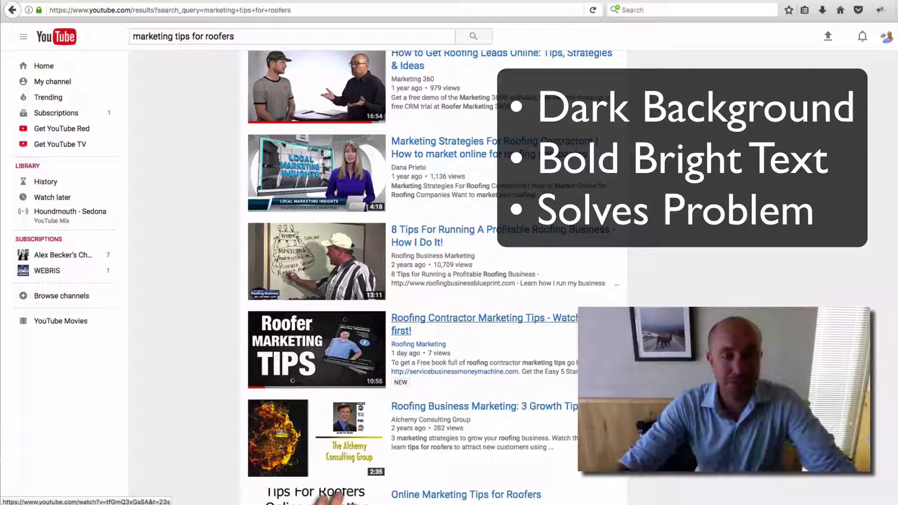
pyautogui.scroll(-5, 431, 276)
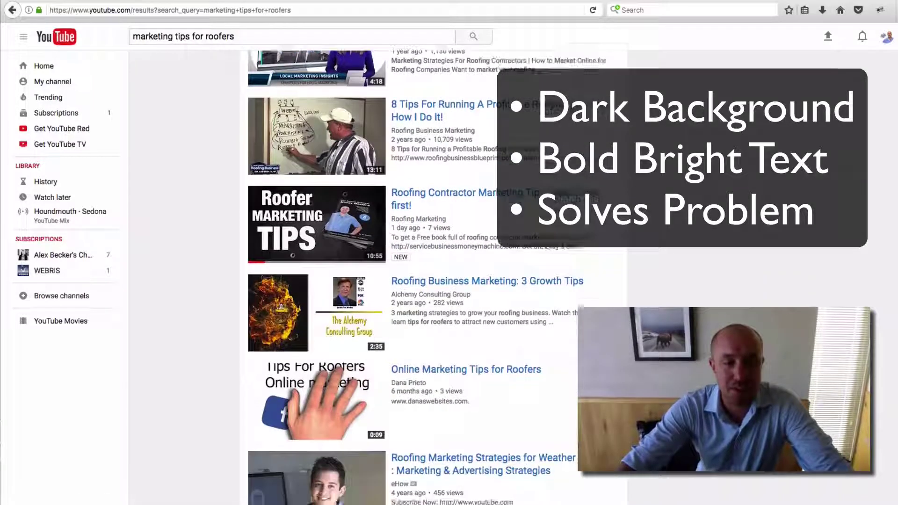
pyautogui.scroll(6, 324, 329)
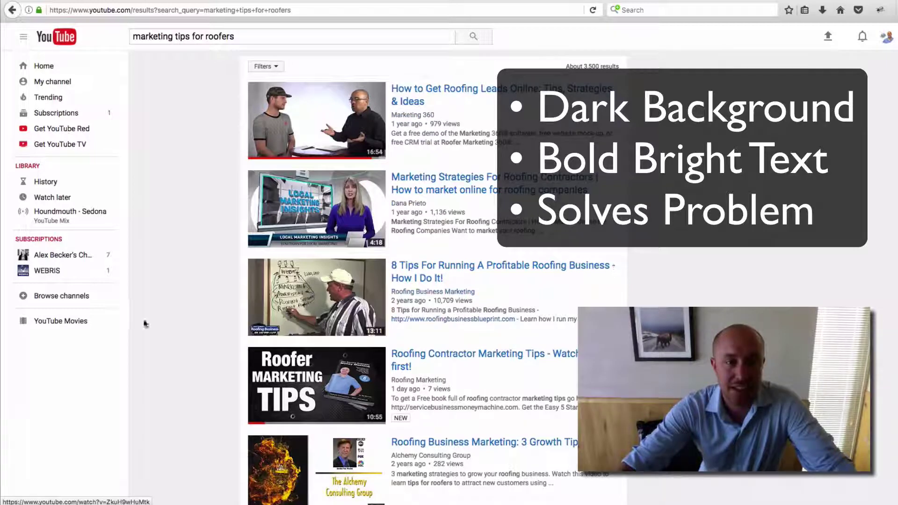
pyautogui.scroll(-6, 202, 304)
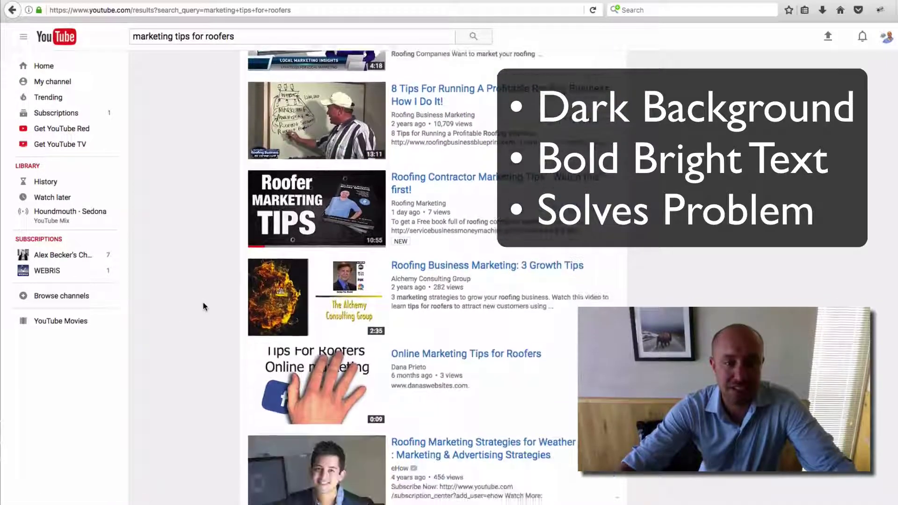
pyautogui.scroll(-1, 203, 303)
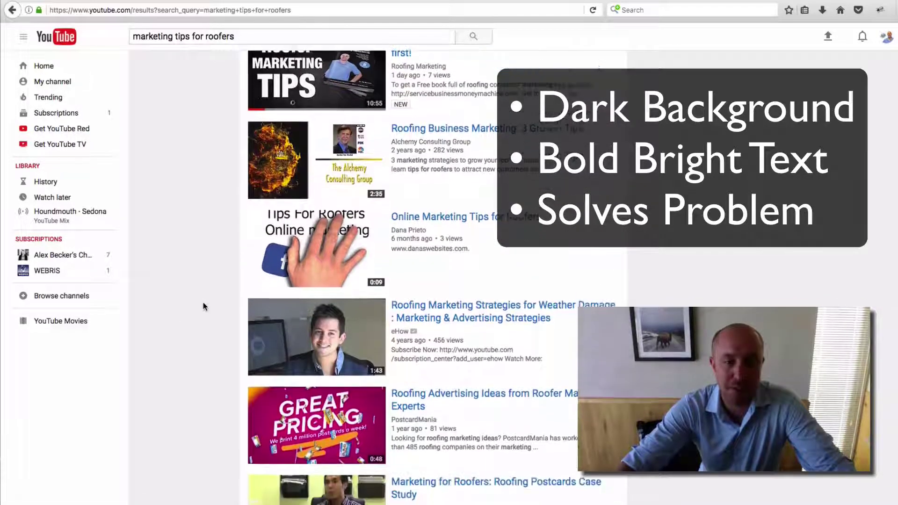
pyautogui.scroll(-3, 203, 302)
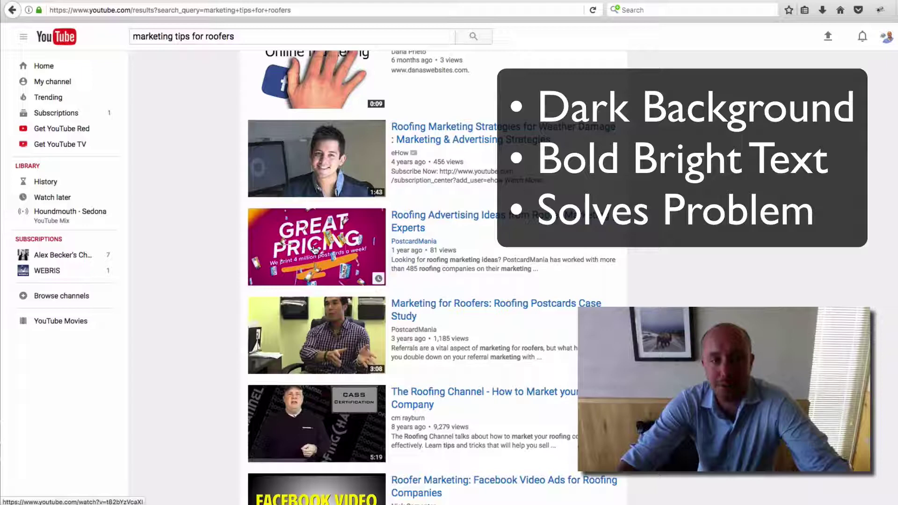
pyautogui.scroll(-5, 314, 250)
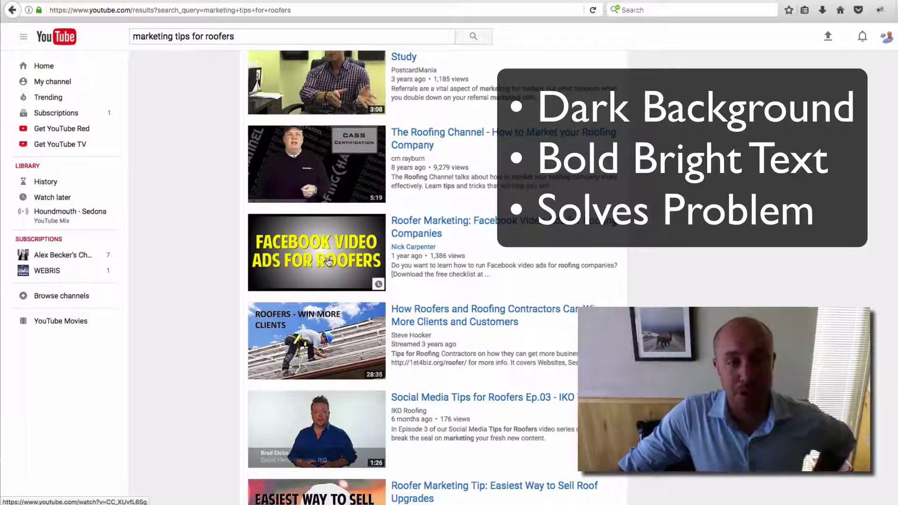
pyautogui.scroll(-5, 360, 242)
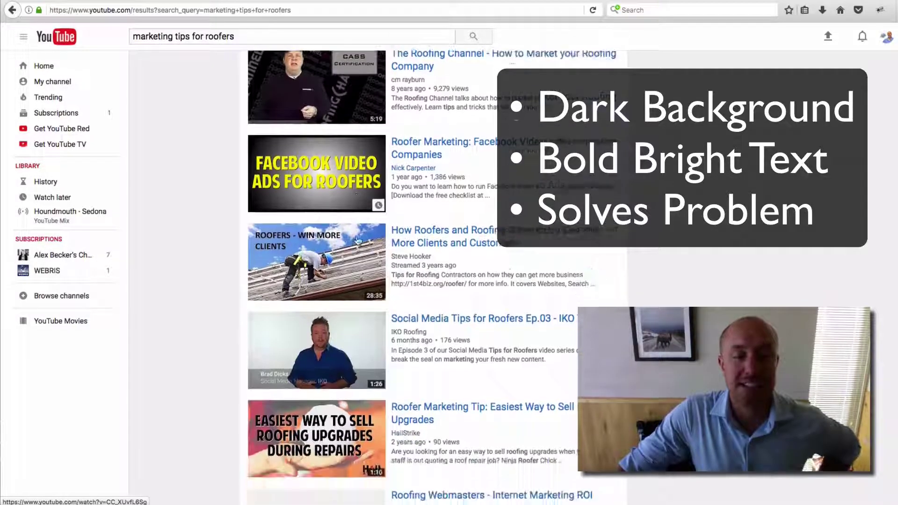
pyautogui.scroll(-8, 358, 242)
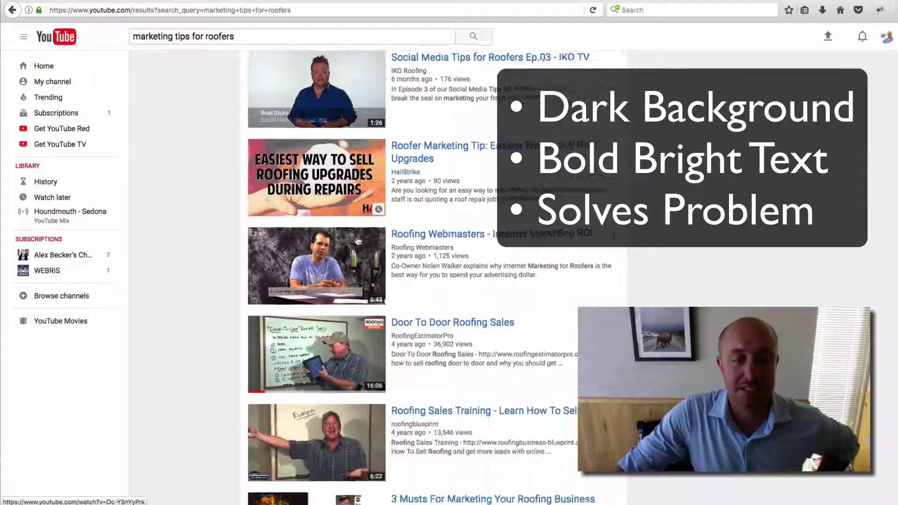
pyautogui.scroll(-5, 358, 241)
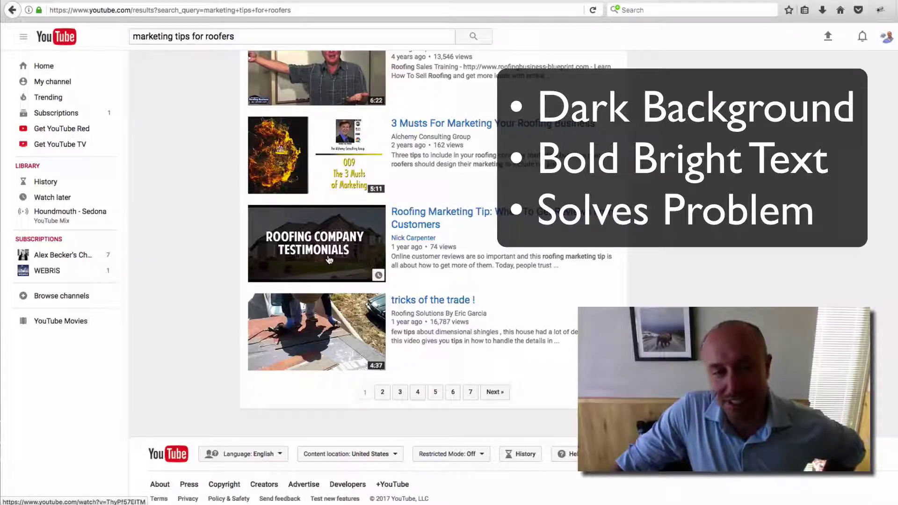
pyautogui.scroll(10, 394, 265)
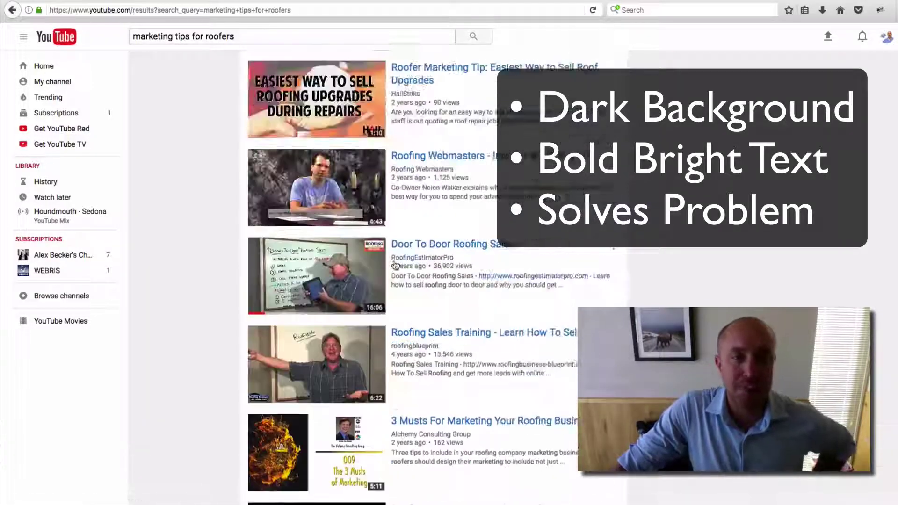
pyautogui.scroll(15, 395, 264)
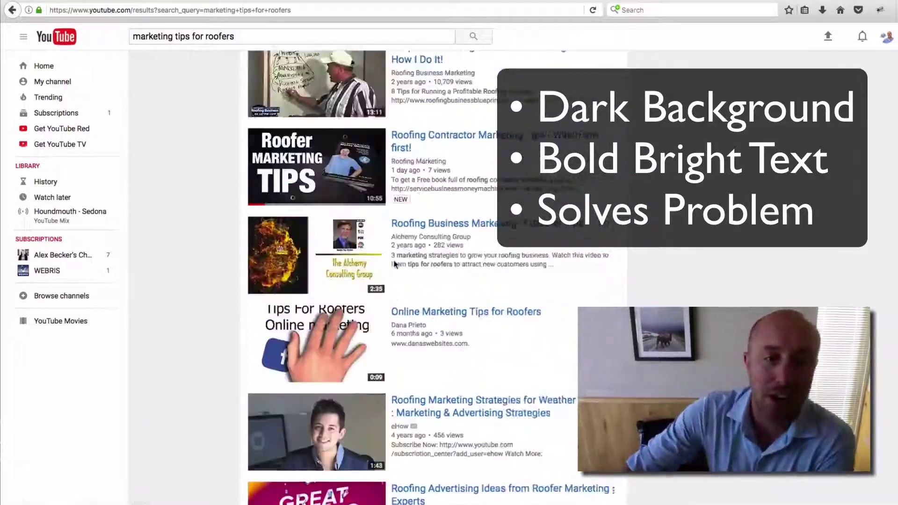
pyautogui.scroll(3, 394, 265)
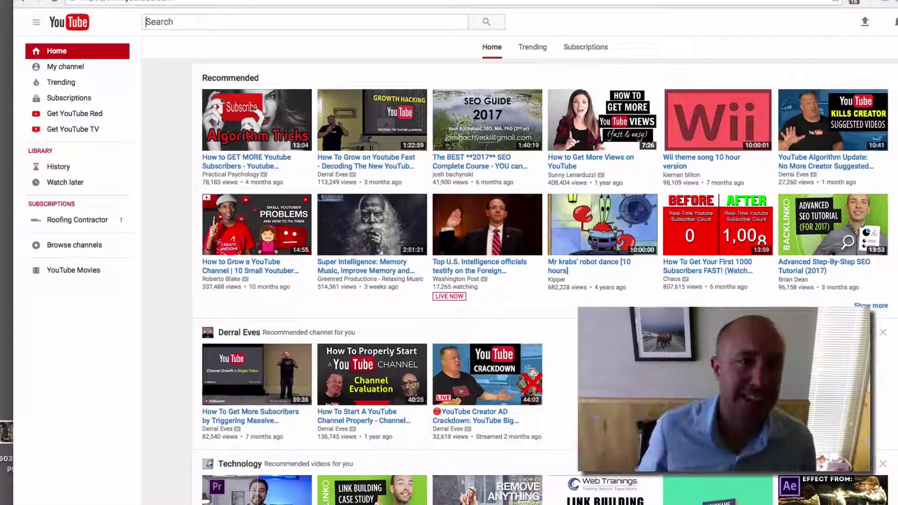
# Go to My channel and open Video Manager listing the three uploaded roofing videos.
pyautogui.click(93, 66)
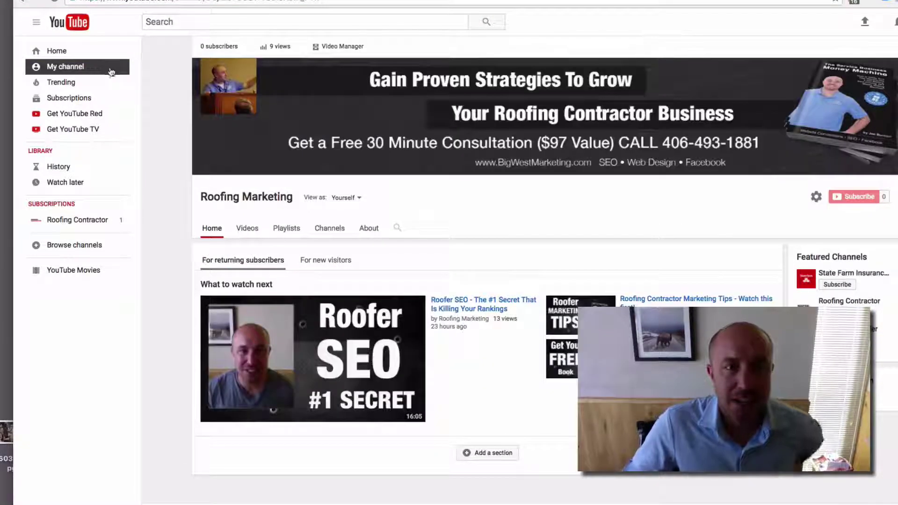
pyautogui.click(335, 47)
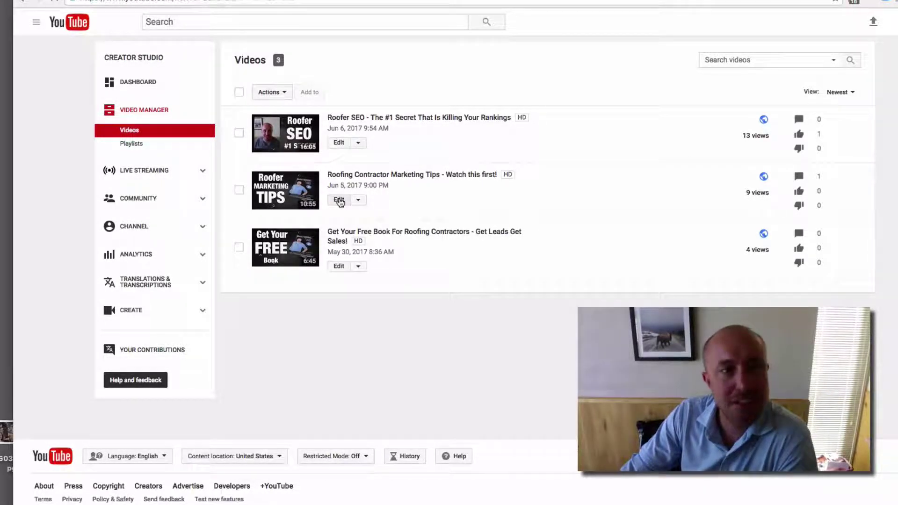
# Open Info & Settings for 'Roofing Contractor Marketing Tips - Watch this first!' and view its thumbnail options.
pyautogui.click(340, 200)
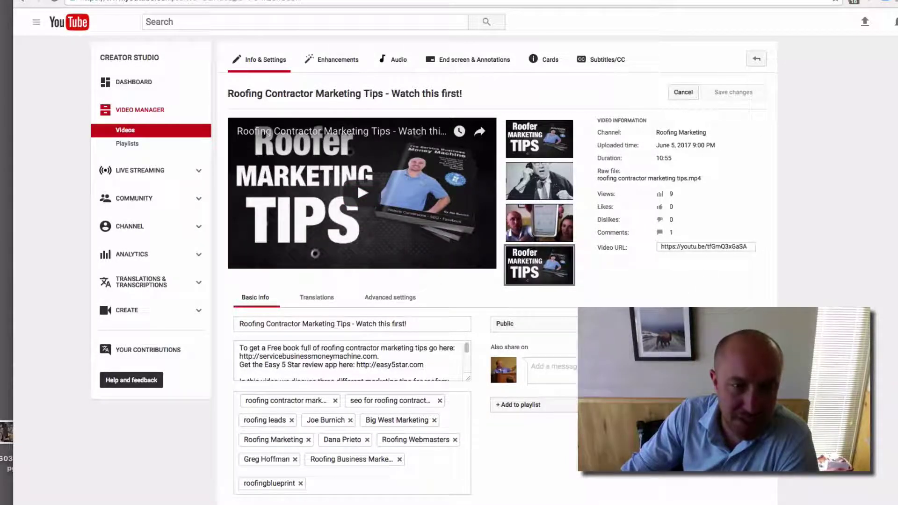
pyautogui.scroll(-1, 628, 282)
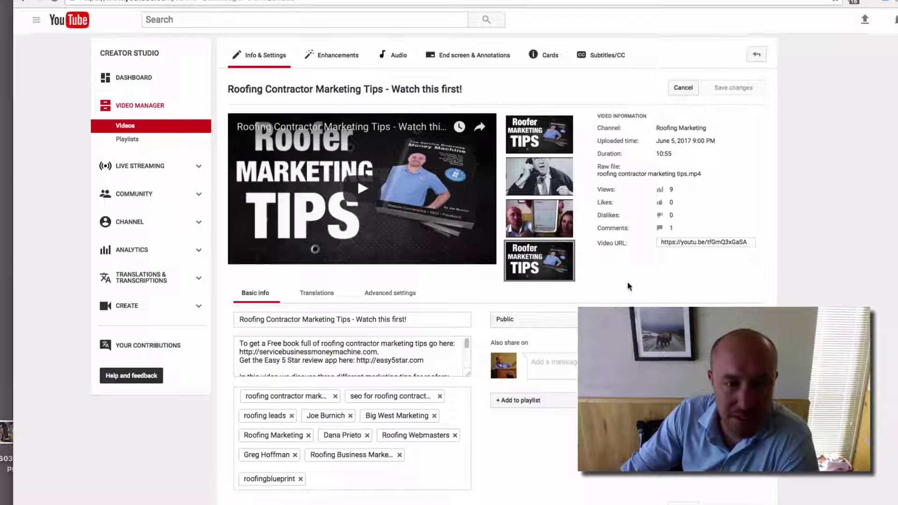
pyautogui.moveTo(547, 256)
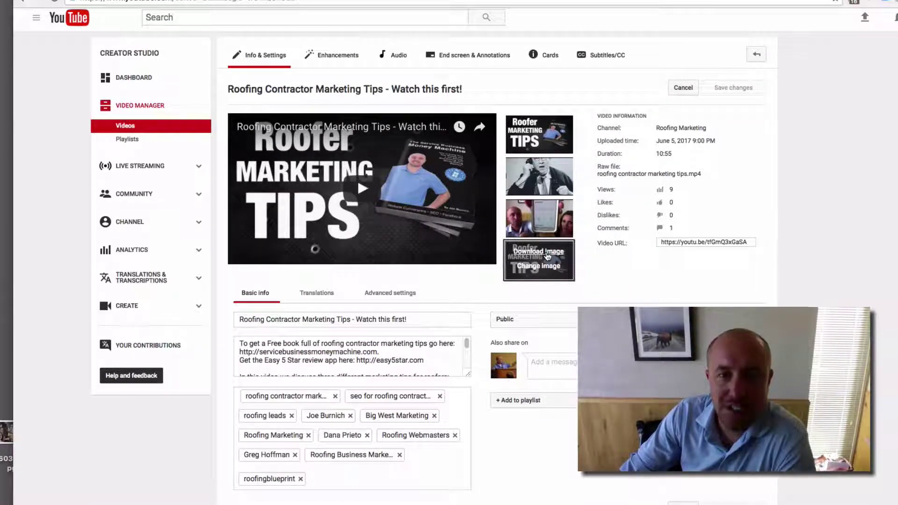
pyautogui.moveTo(529, 213)
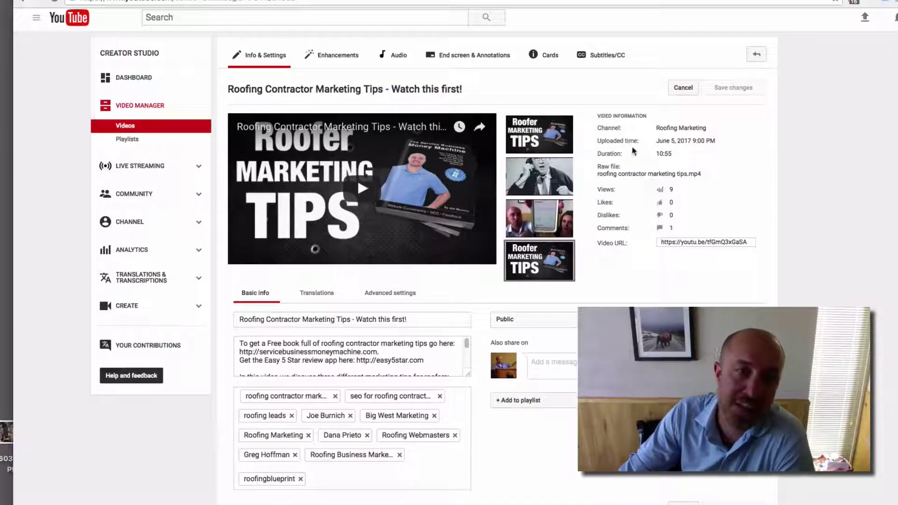
pyautogui.moveTo(550, 133)
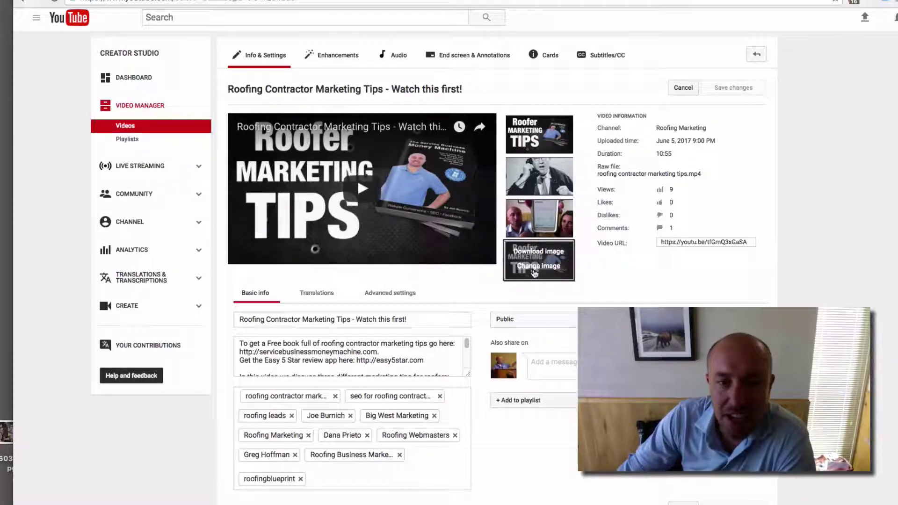
pyautogui.click(538, 265)
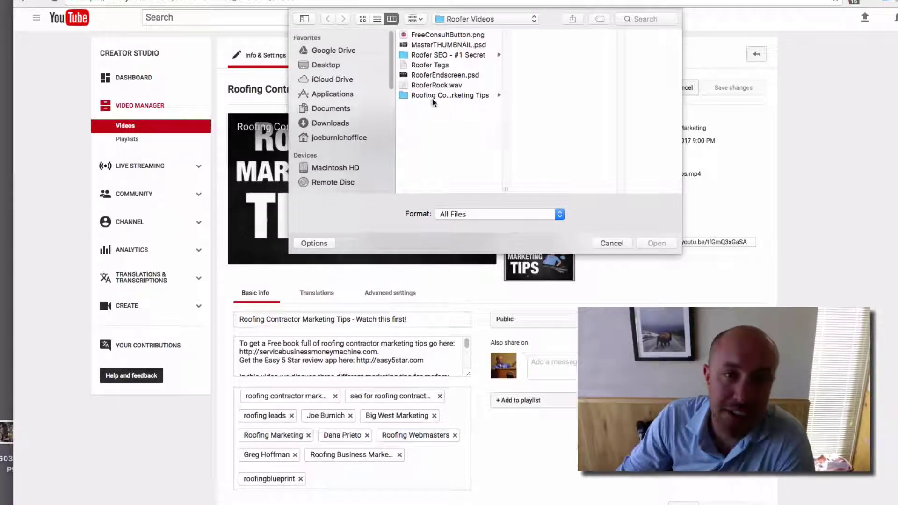
pyautogui.click(611, 243)
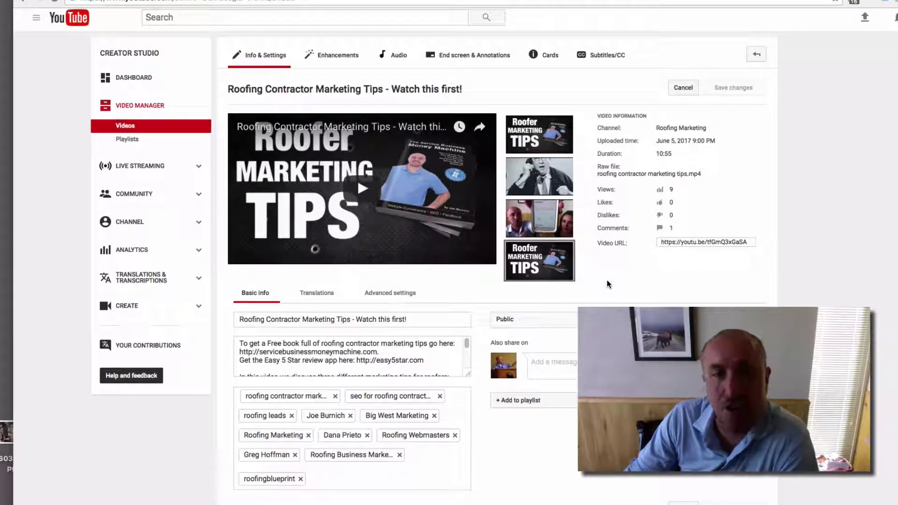
# Bring up the MasterTHUMBNAIL.psd thumbnail design in Photoshop.
pyautogui.moveTo(543, 268)
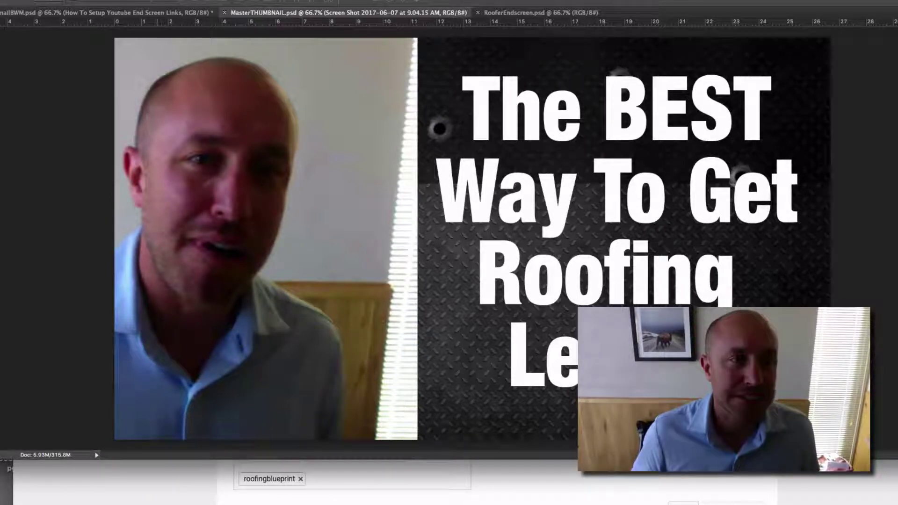
# Confirm in Image Size that the thumbnail is 1920 x 1080 pixels, then cancel unchanged.
pyautogui.click(70, 1)
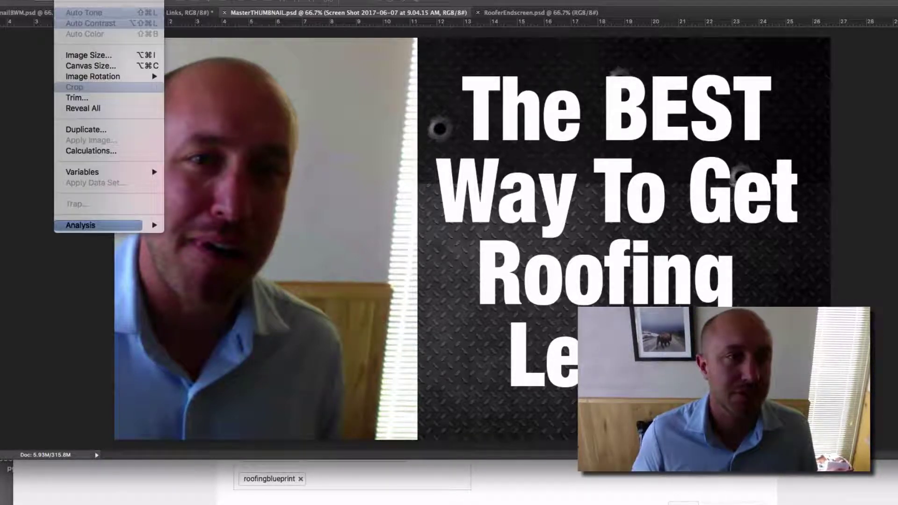
pyautogui.click(90, 57)
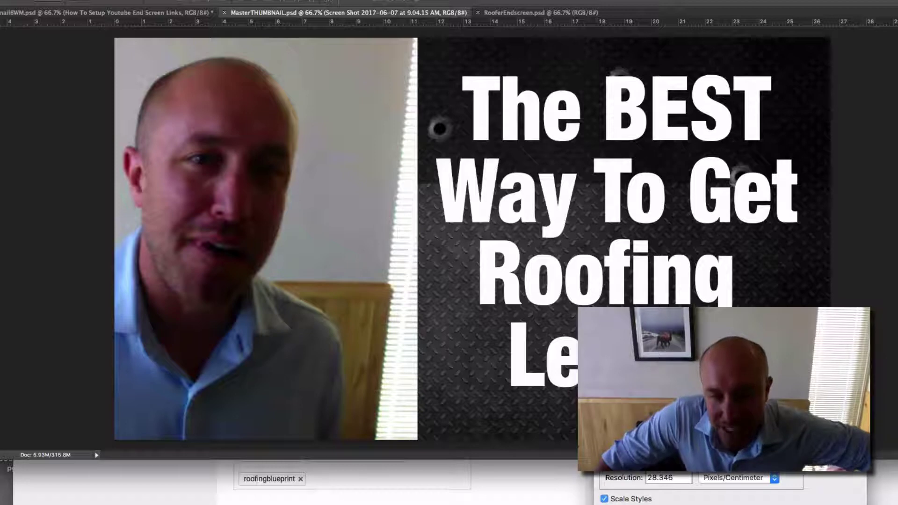
pyautogui.press('super+alt+i')
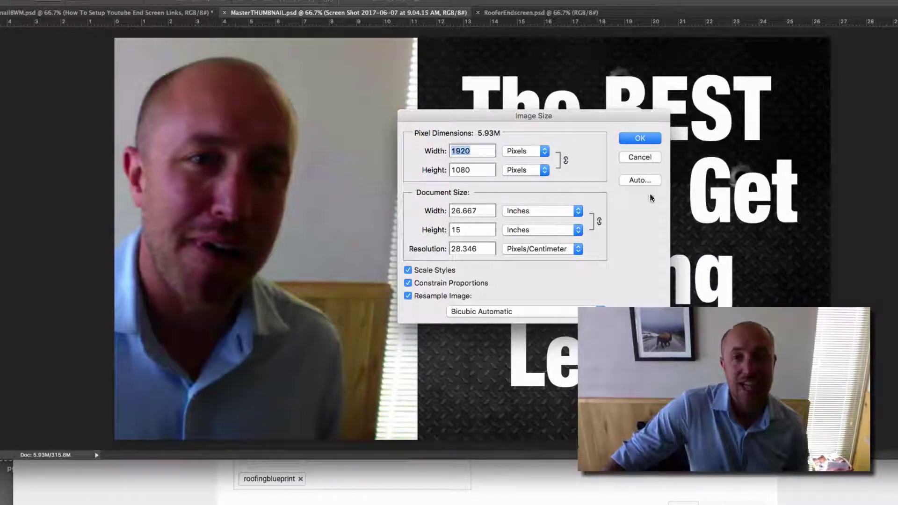
pyautogui.click(631, 161)
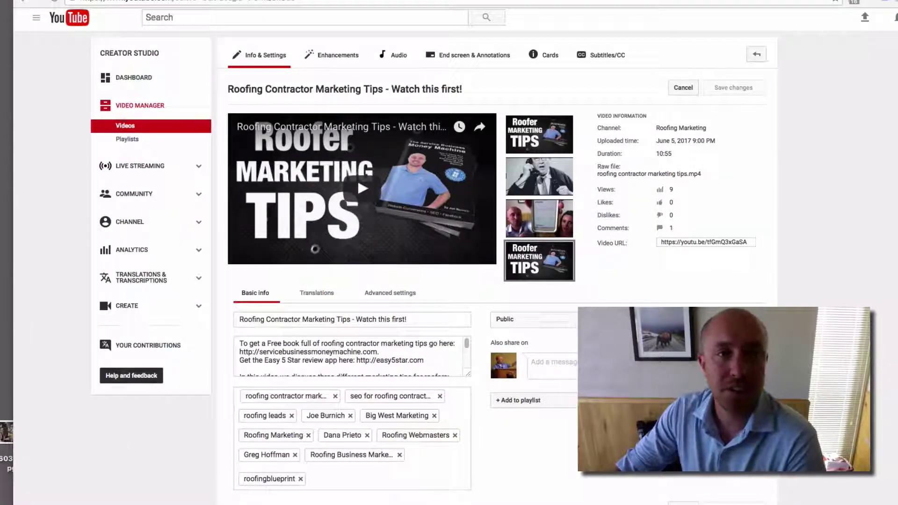
# Search Google for 'youtube thumbnail maker' in a new browser tab.
pyautogui.hotkey('ctrl', 't')
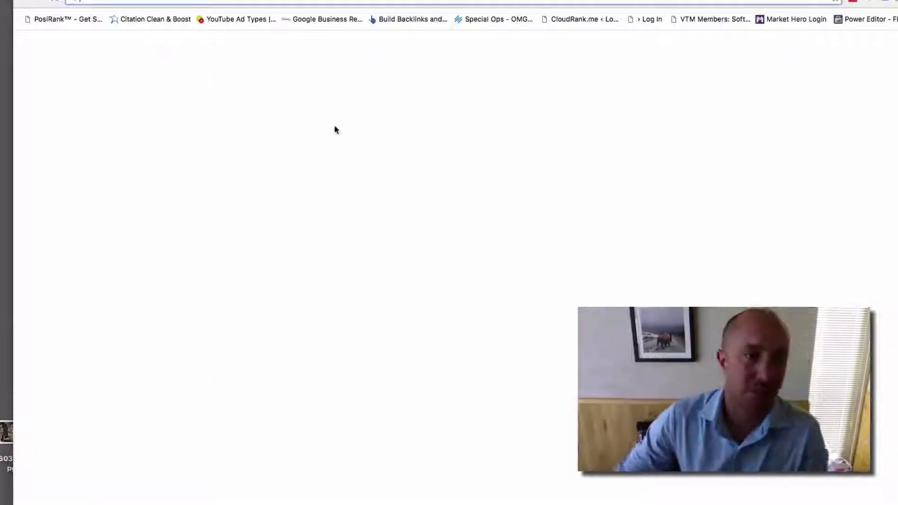
pyautogui.write('google.com')
pyautogui.press('Return')
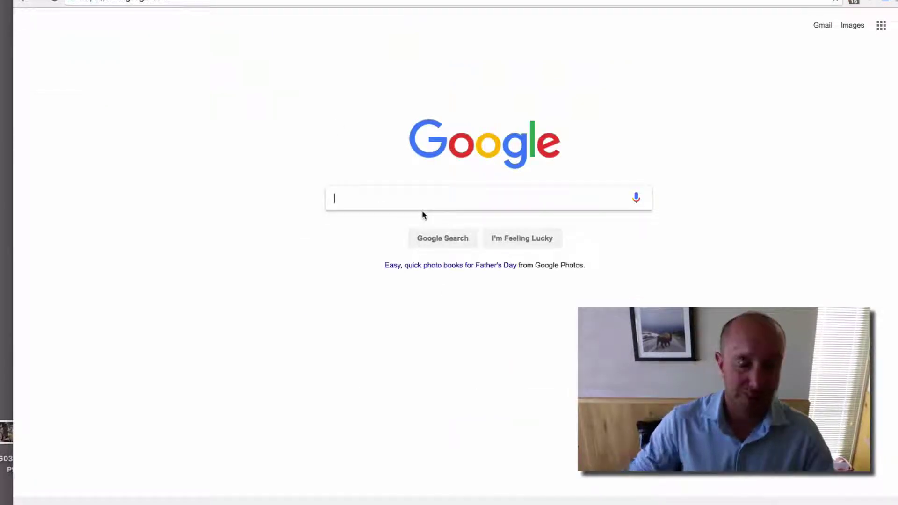
pyautogui.write('you')
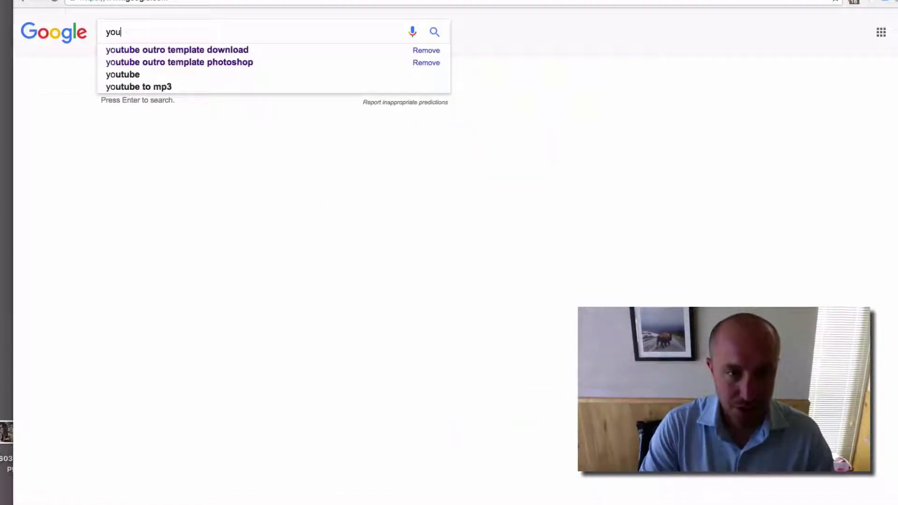
pyautogui.write('tube th')
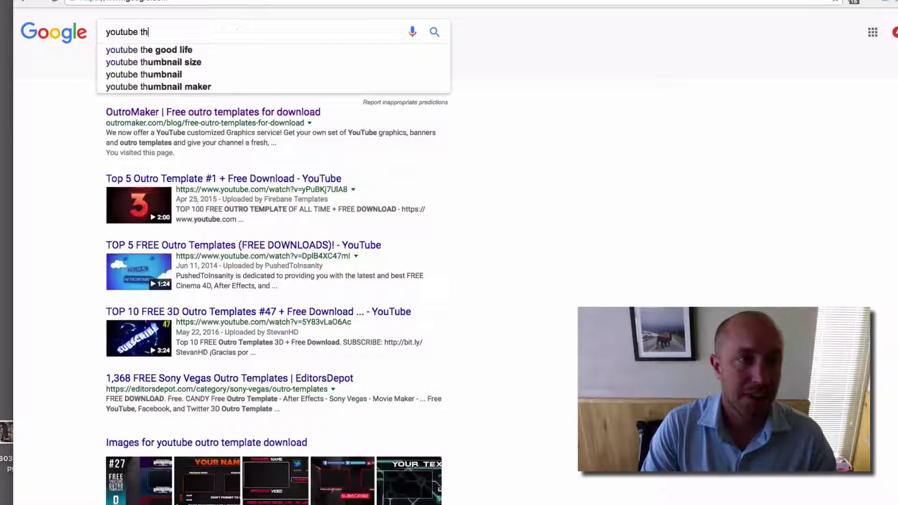
pyautogui.press('Down')
pyautogui.press('Down')
pyautogui.press('Down')
pyautogui.press('Down')
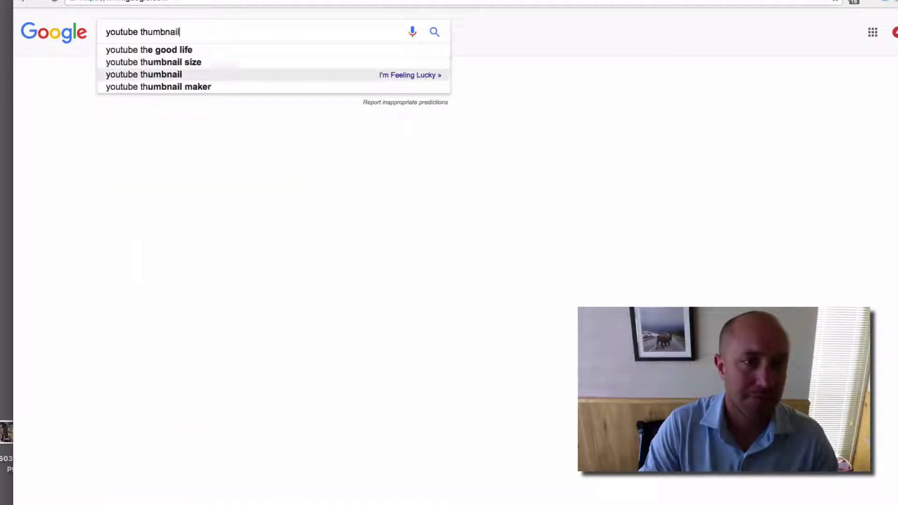
pyautogui.press('Return')
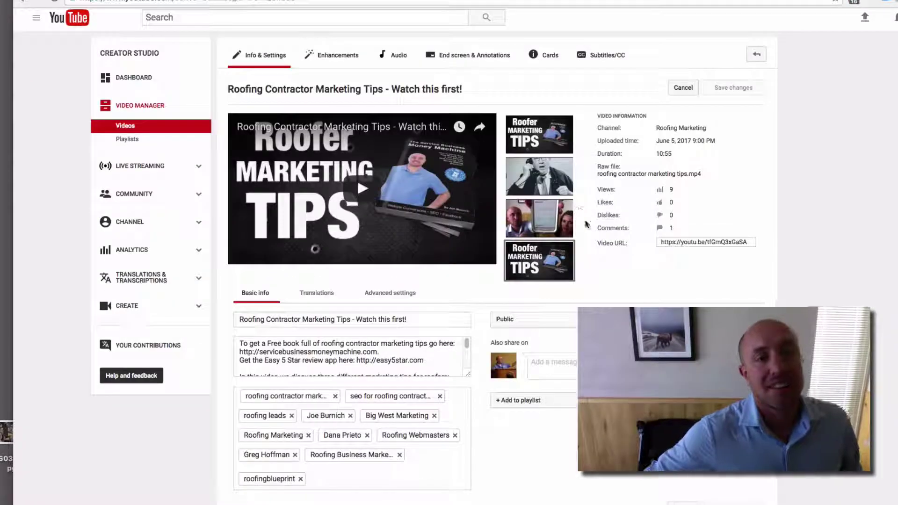
pyautogui.moveTo(544, 193)
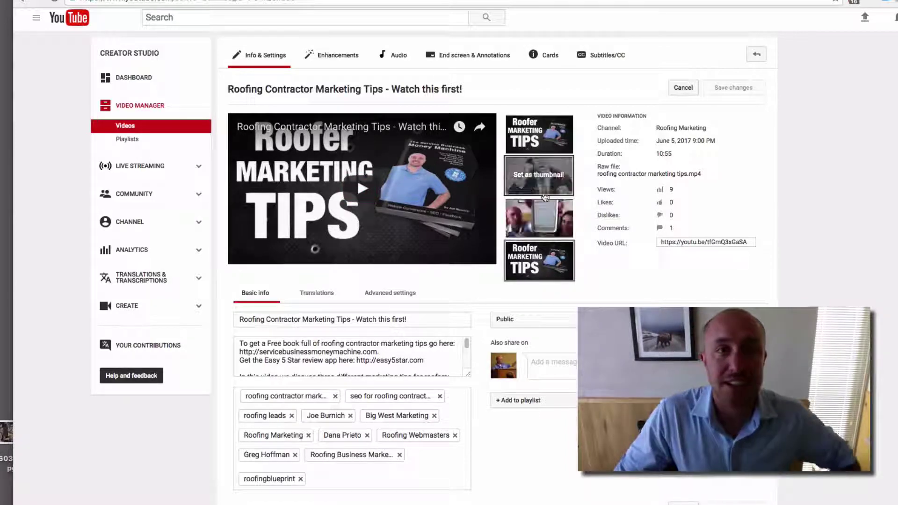